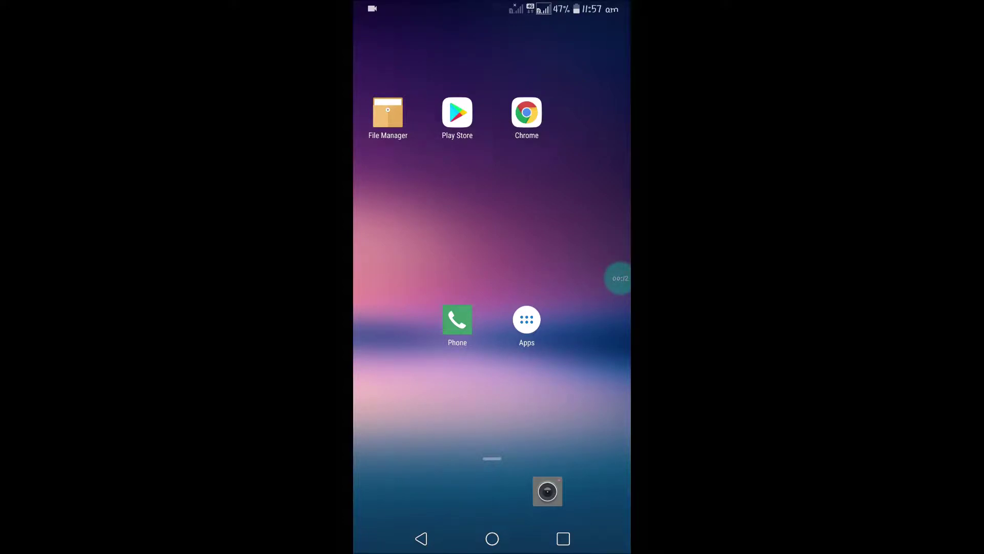
# Step: In Chrome, search Google for 'contacts' and open the Google Contacts result
pyautogui.click(526, 114)
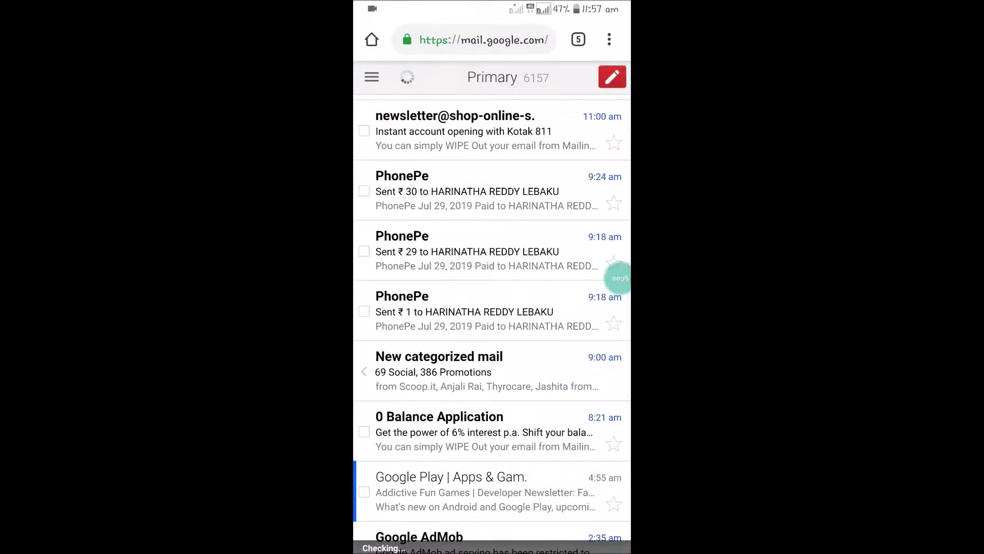
pyautogui.click(578, 38)
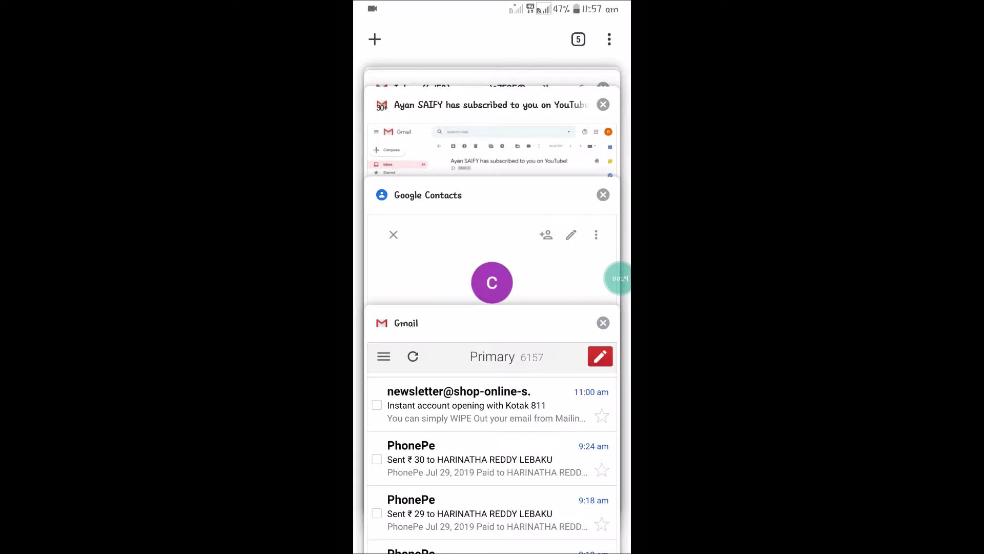
pyautogui.click(492, 246)
pyautogui.click(473, 39)
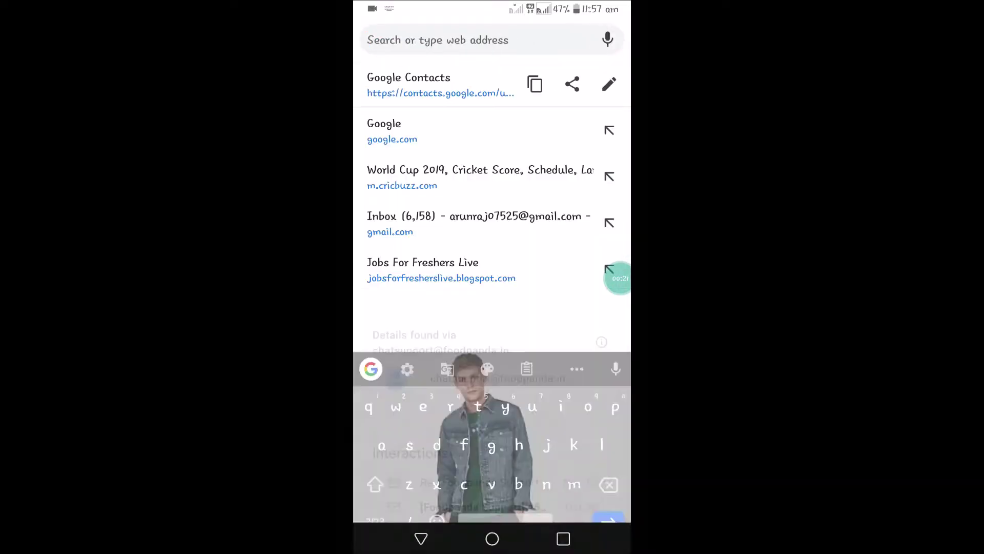
pyautogui.click(393, 131)
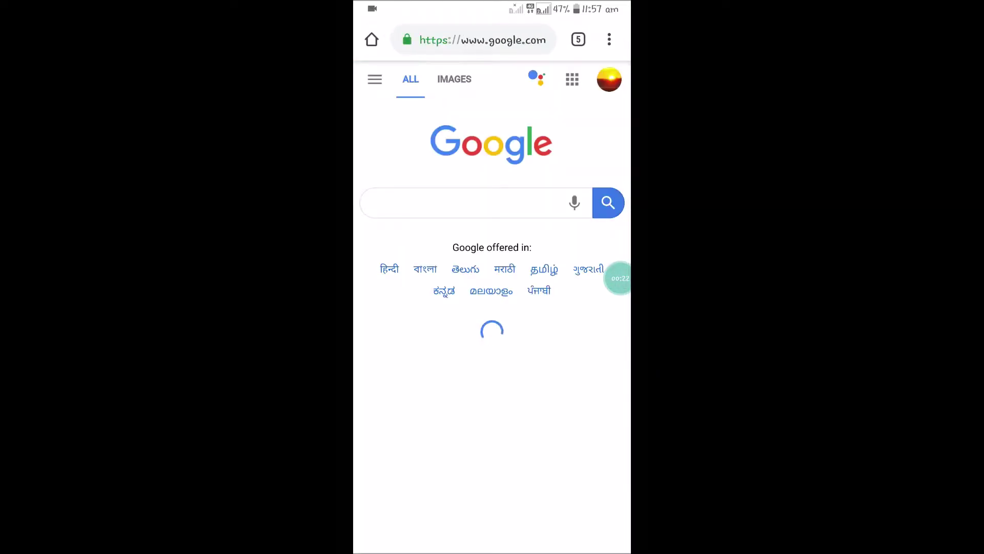
pyautogui.click(461, 203)
pyautogui.click(423, 113)
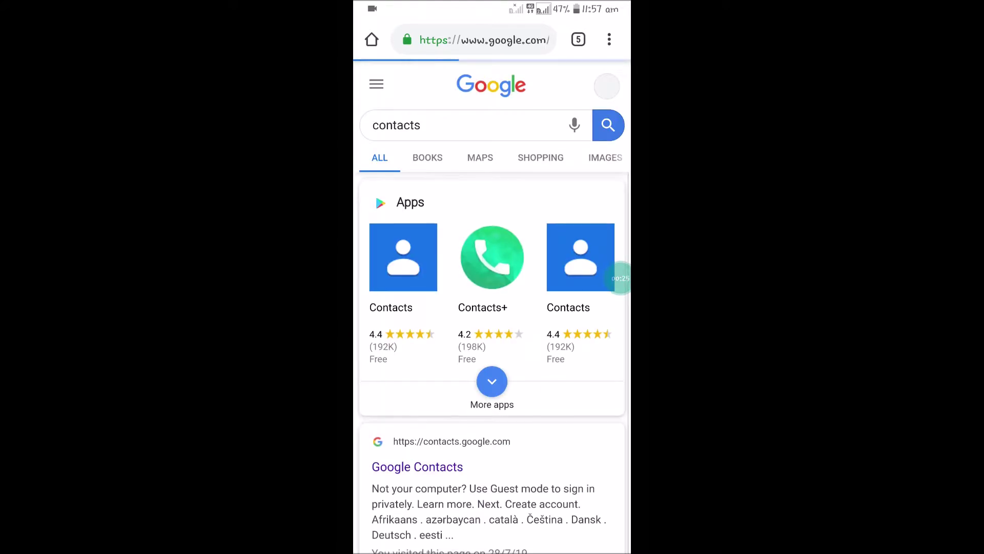
pyautogui.click(417, 458)
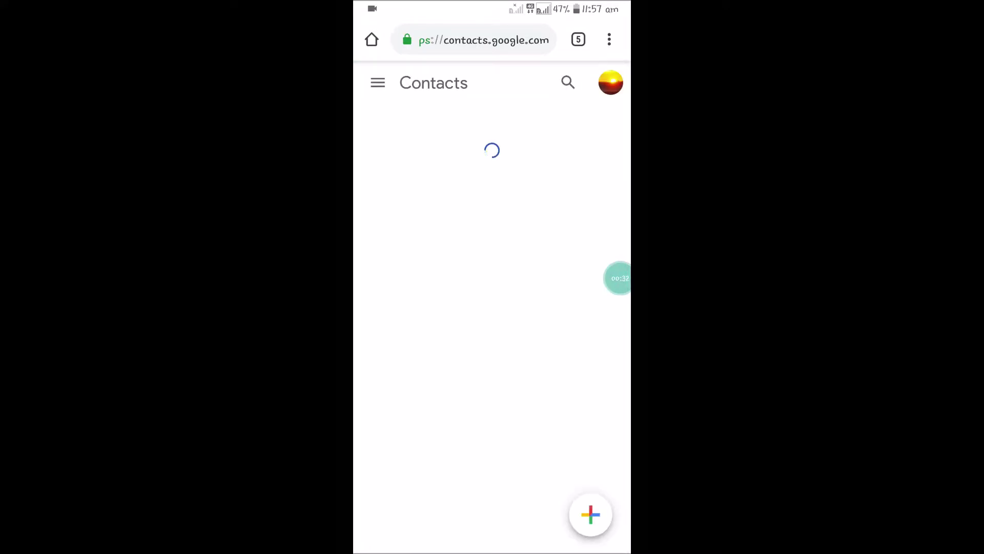
# Step: Check the signed-in accounts and view the labels My collegues and office
pyautogui.click(611, 82)
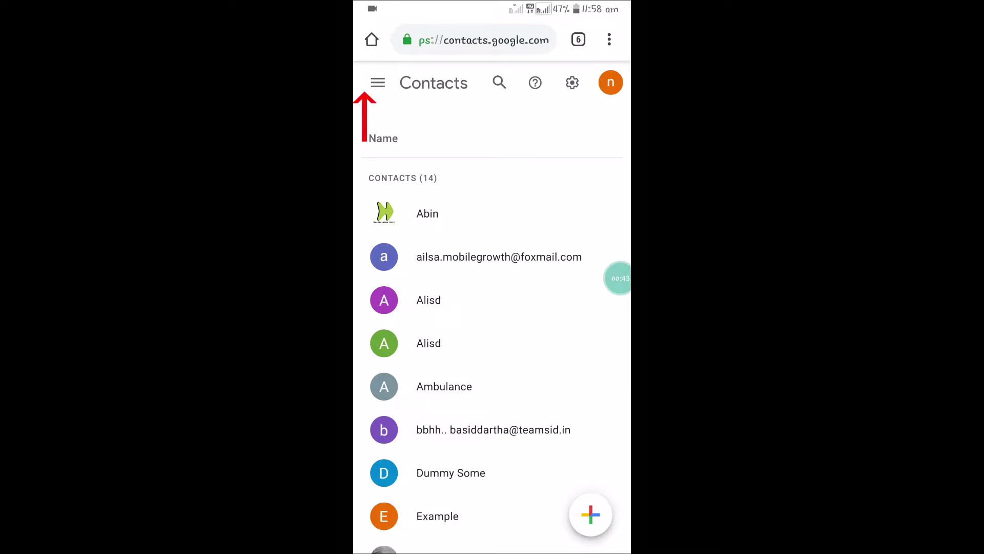
pyautogui.click(378, 83)
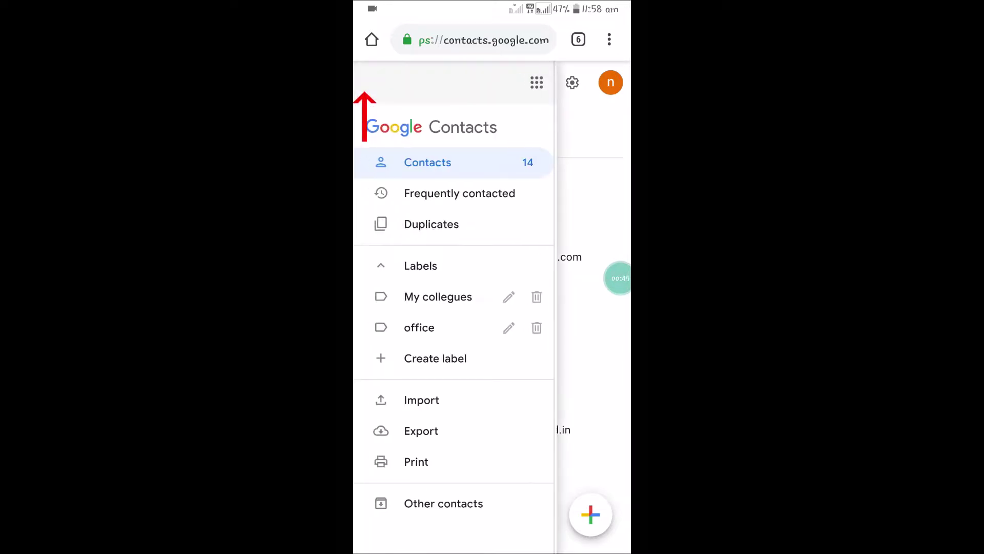
pyautogui.scroll(-1, 453, 308)
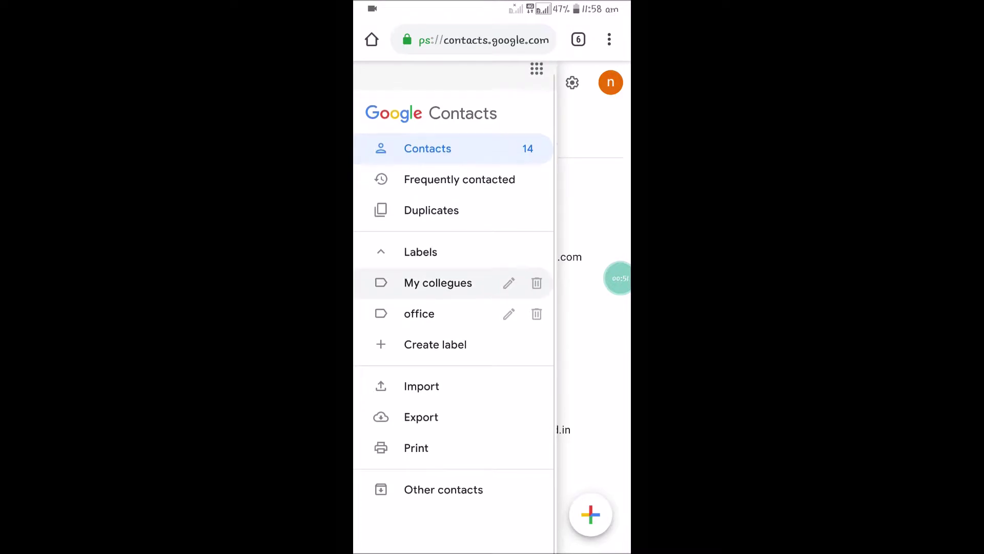
pyautogui.scroll(1, 438, 296)
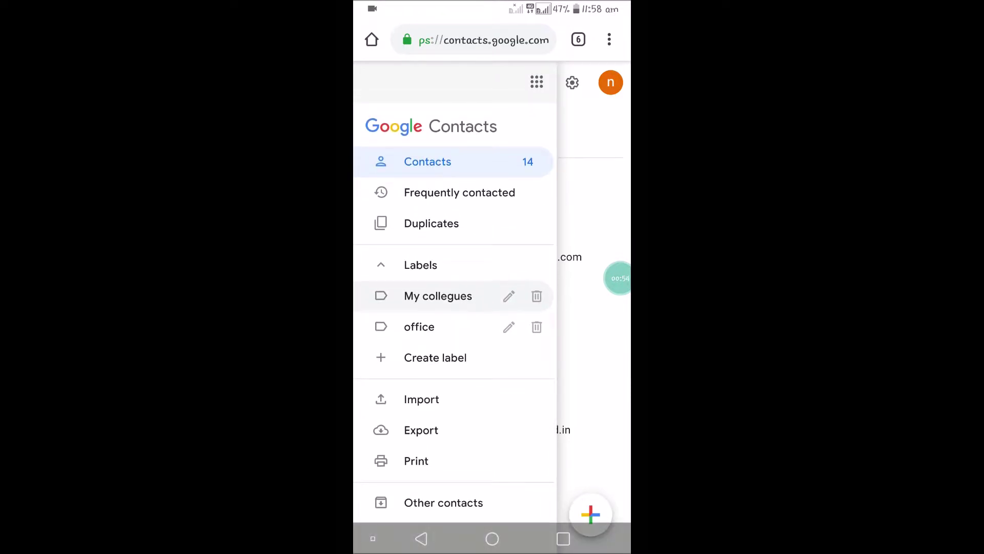
pyautogui.click(578, 39)
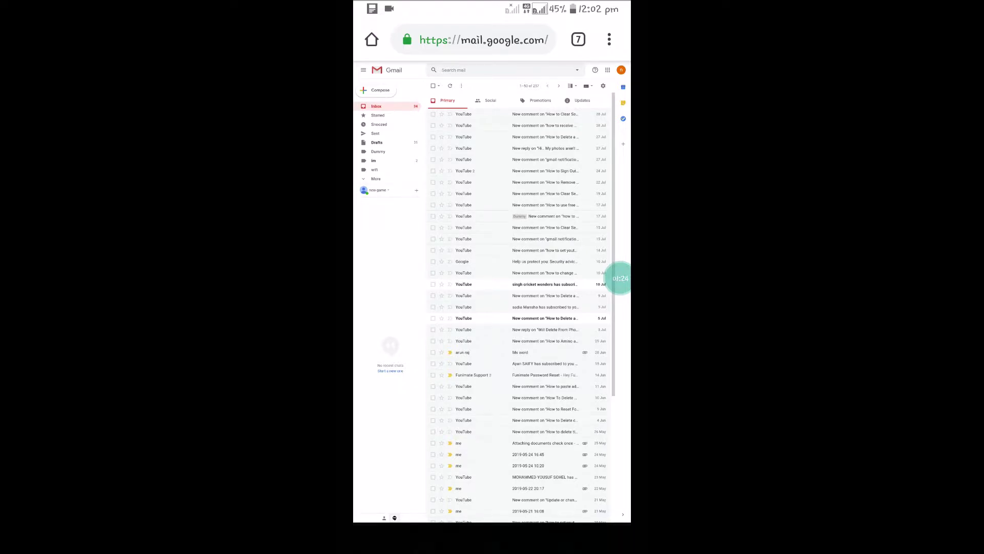
# Step: Compose a Gmail message addressed to the My collegues and office label groups
pyautogui.click(609, 39)
pyautogui.click(393, 308)
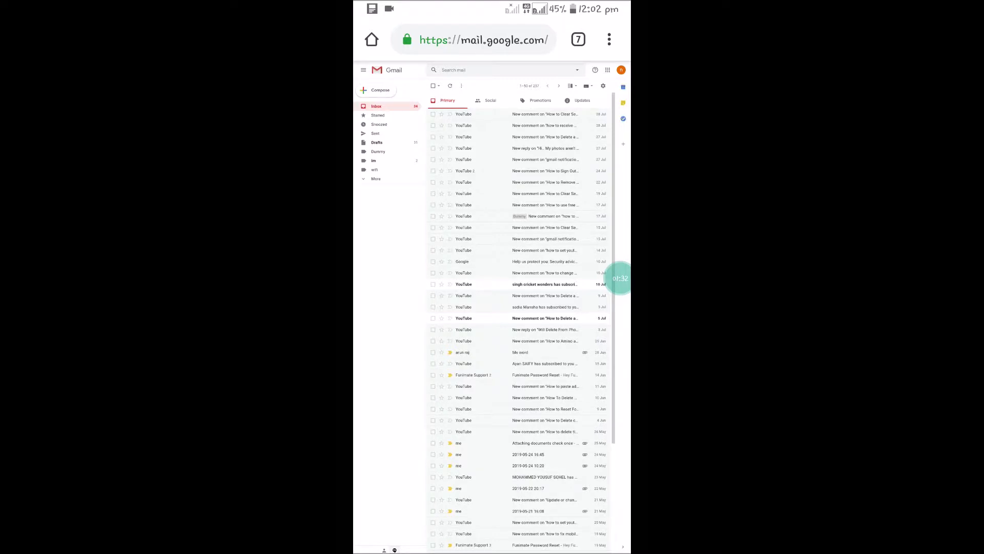
pyautogui.click(379, 90)
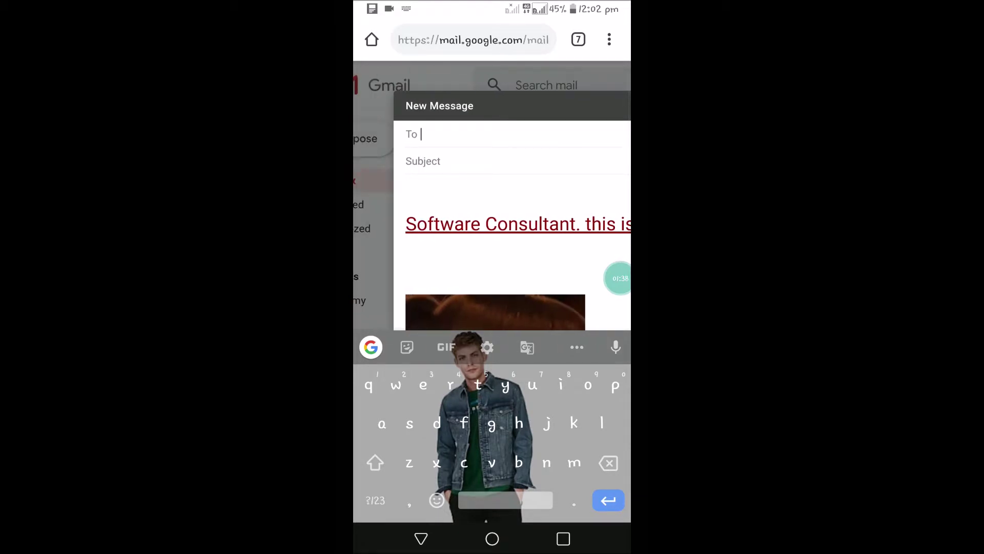
pyautogui.write('my')
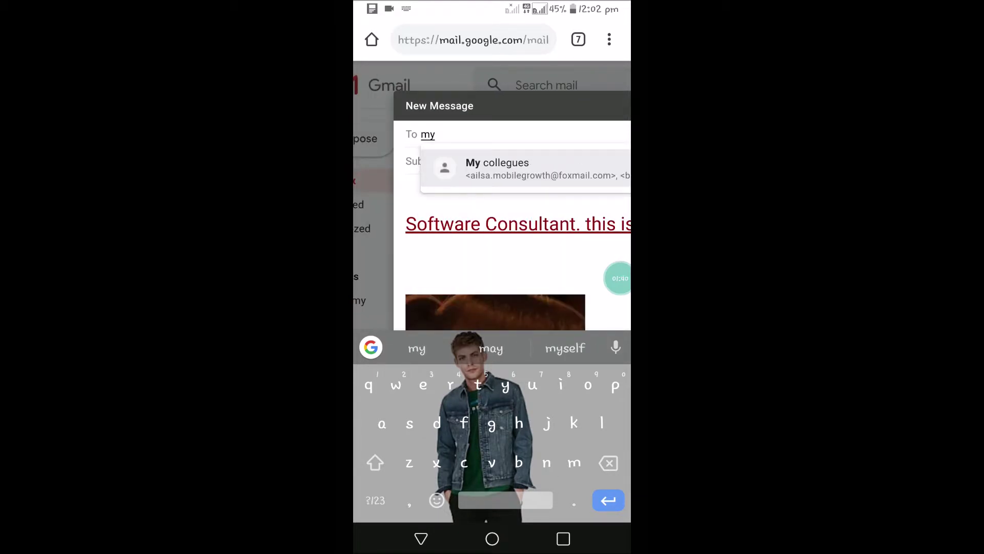
pyautogui.press('Return')
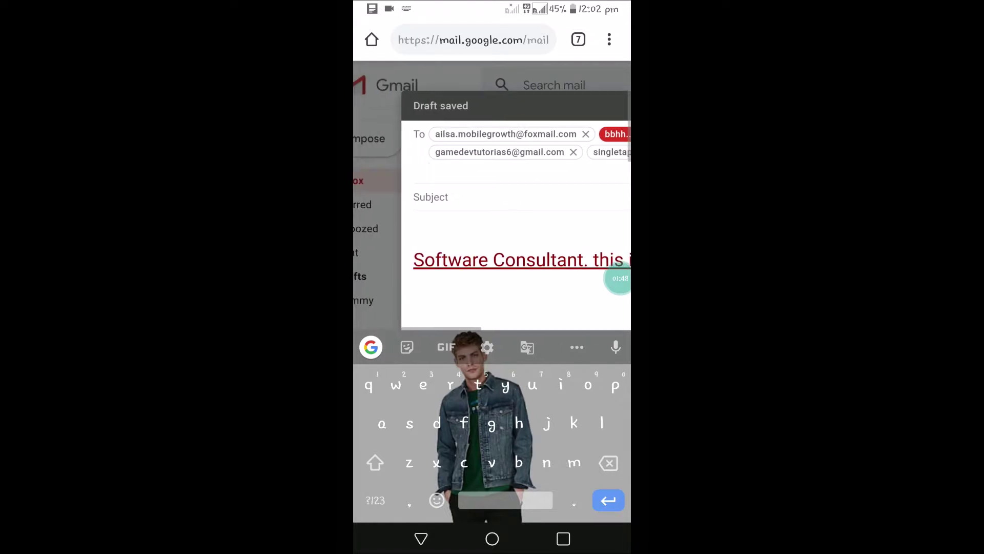
pyautogui.write('off')
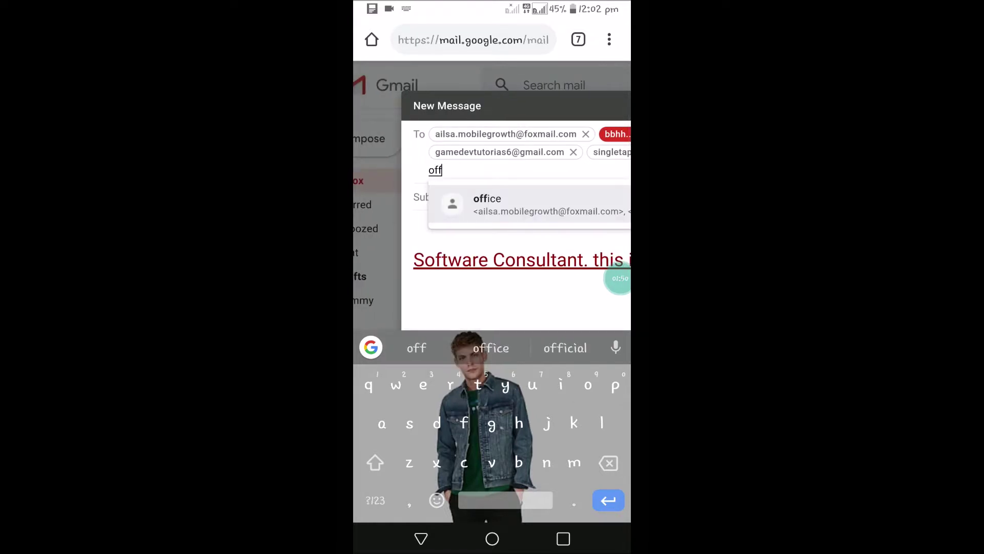
pyautogui.click(508, 204)
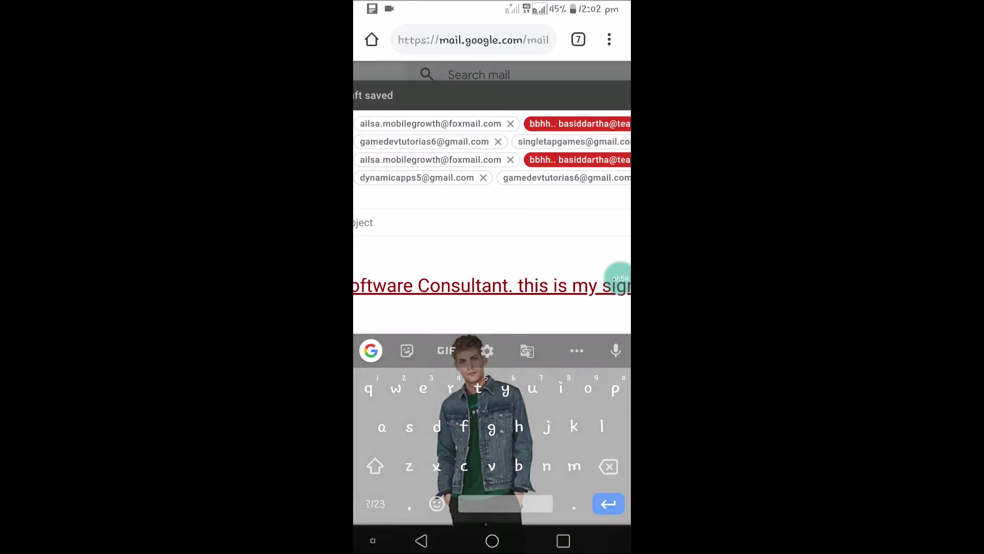
pyautogui.click(563, 538)
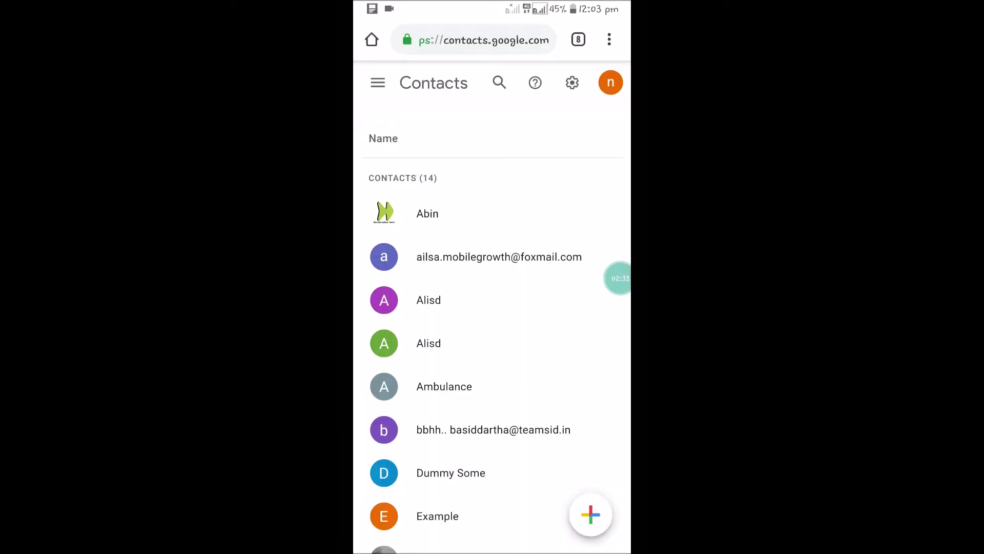
# Step: Filter the contact list to the five members of the My collegues label
pyautogui.click(378, 82)
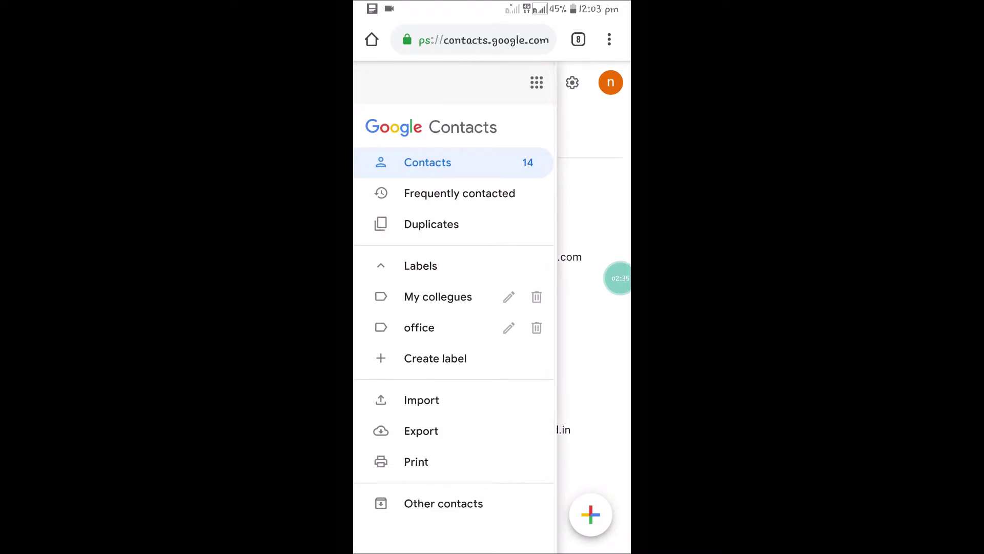
pyautogui.click(419, 328)
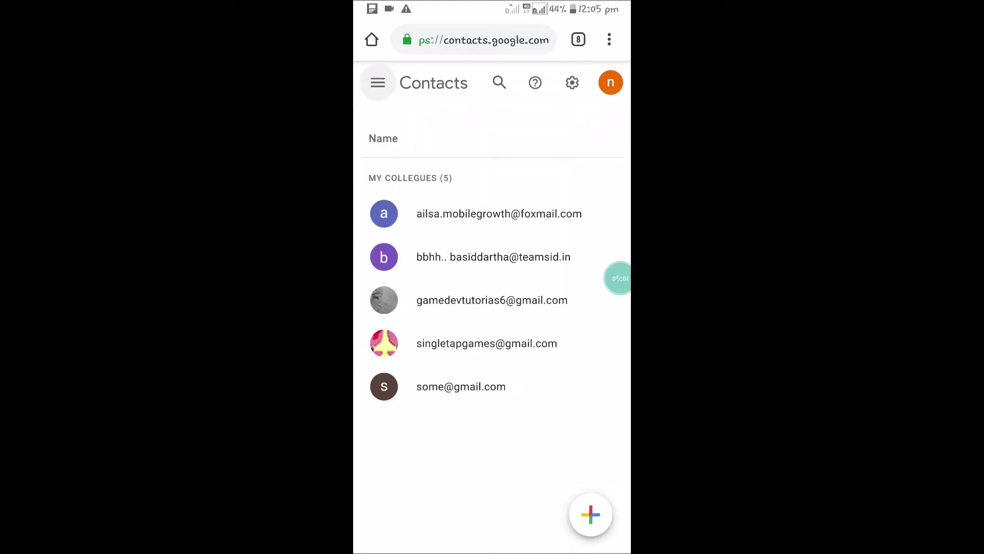
pyautogui.click(591, 515)
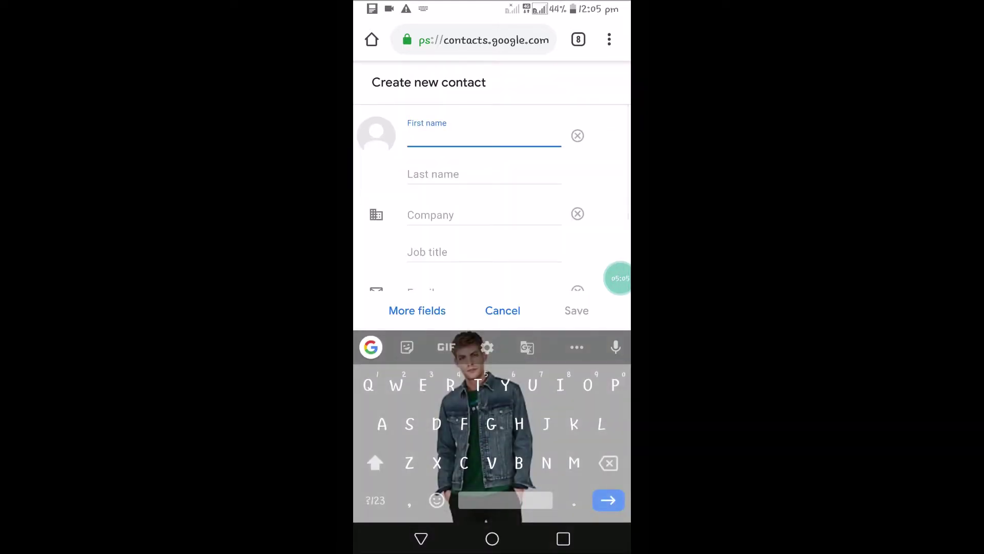
pyautogui.scroll(-3, 492, 197)
# Step: Enter the new contact's Gmail address and save it under My collegues
pyautogui.click(484, 177)
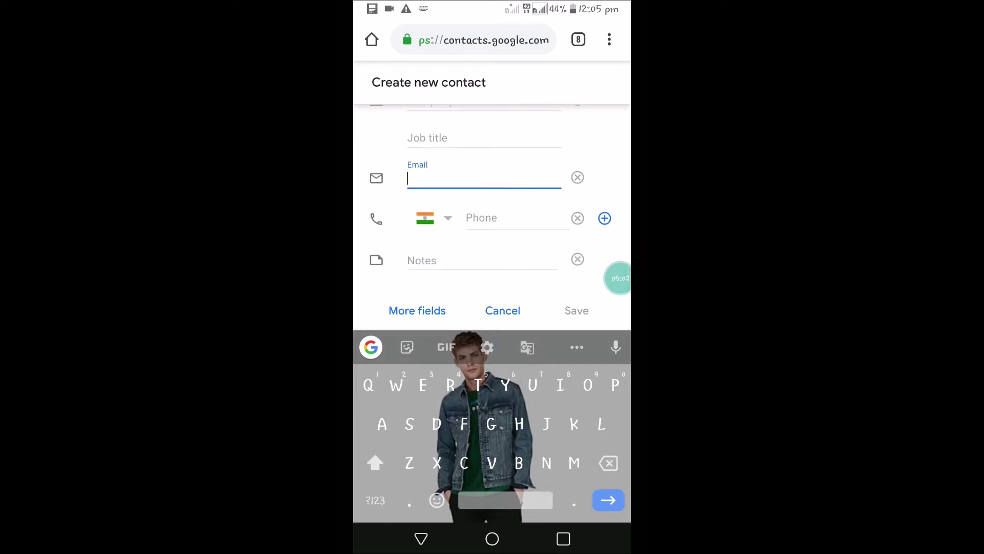
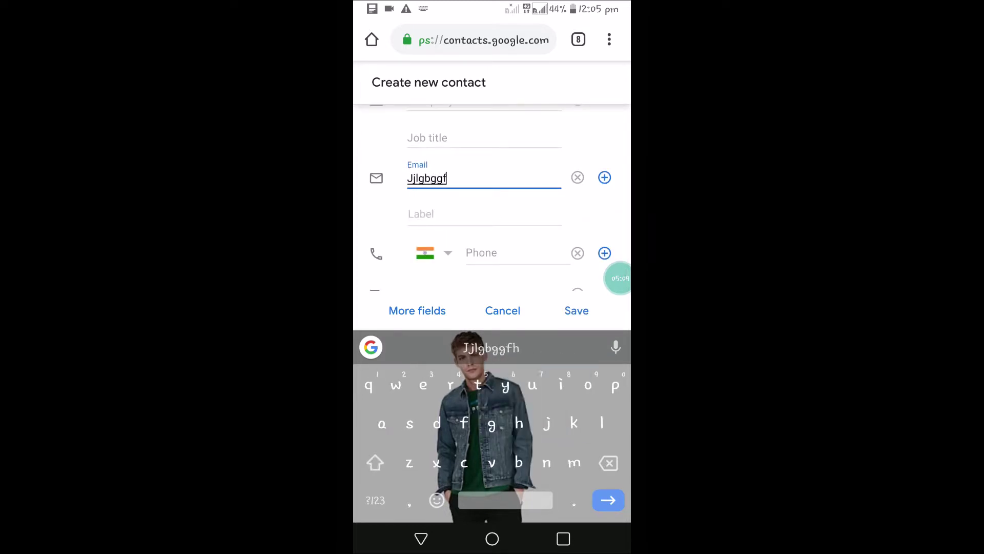
pyautogui.click(374, 500)
pyautogui.write('@')
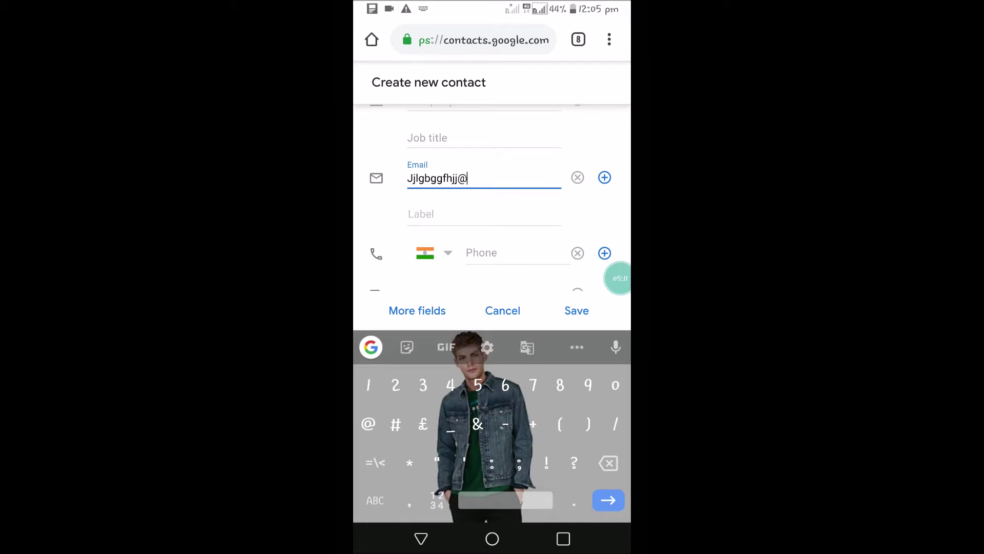
pyautogui.click(374, 499)
pyautogui.write('g')
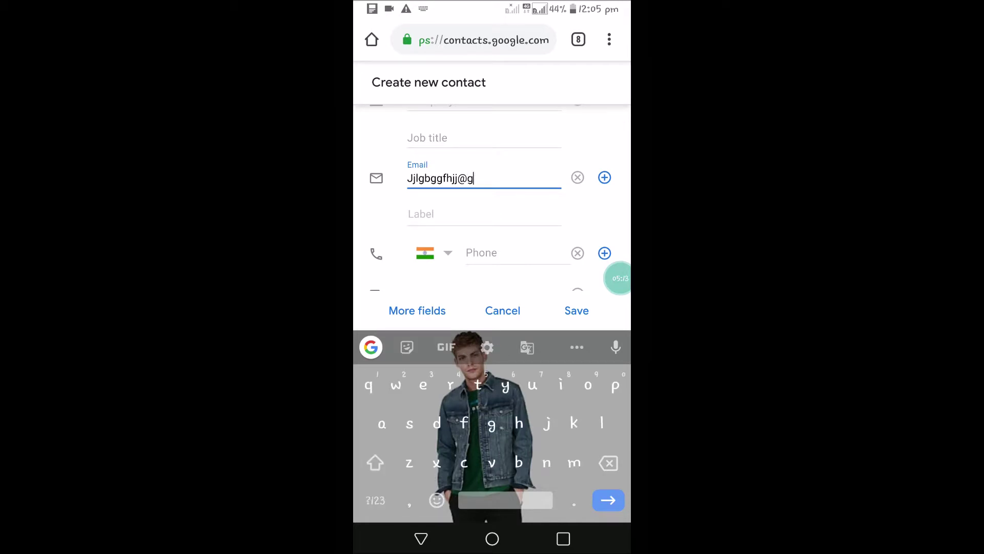
pyautogui.write('mail')
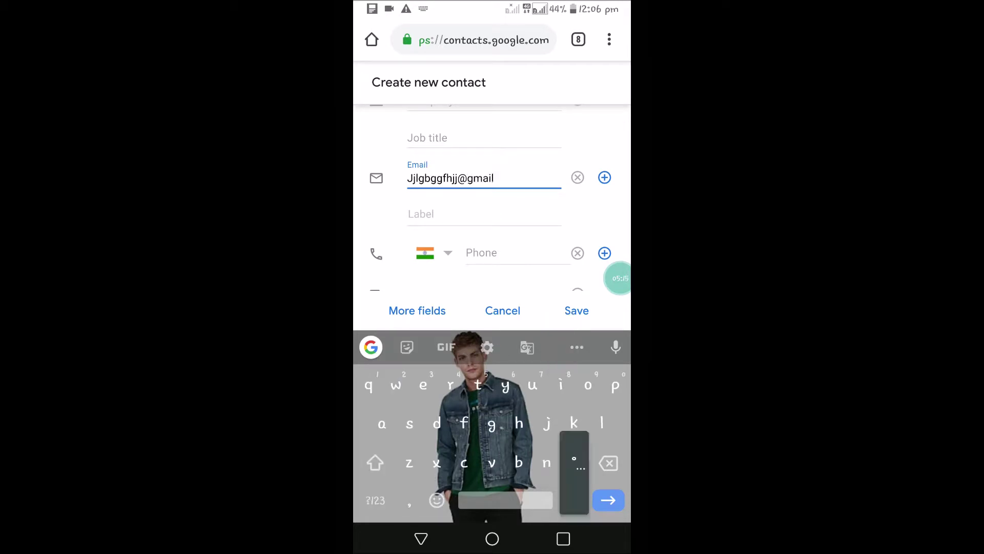
pyautogui.write('.com')
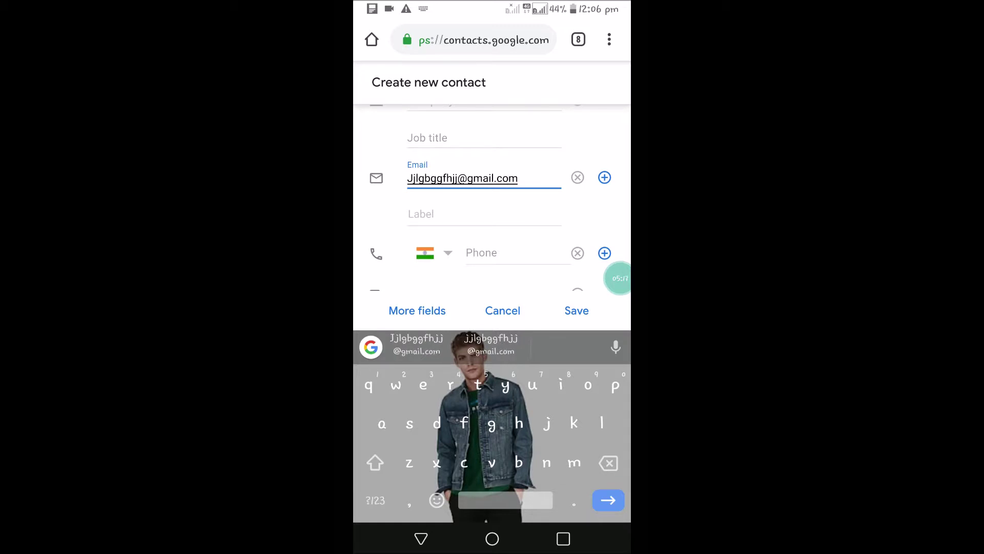
pyautogui.click(577, 310)
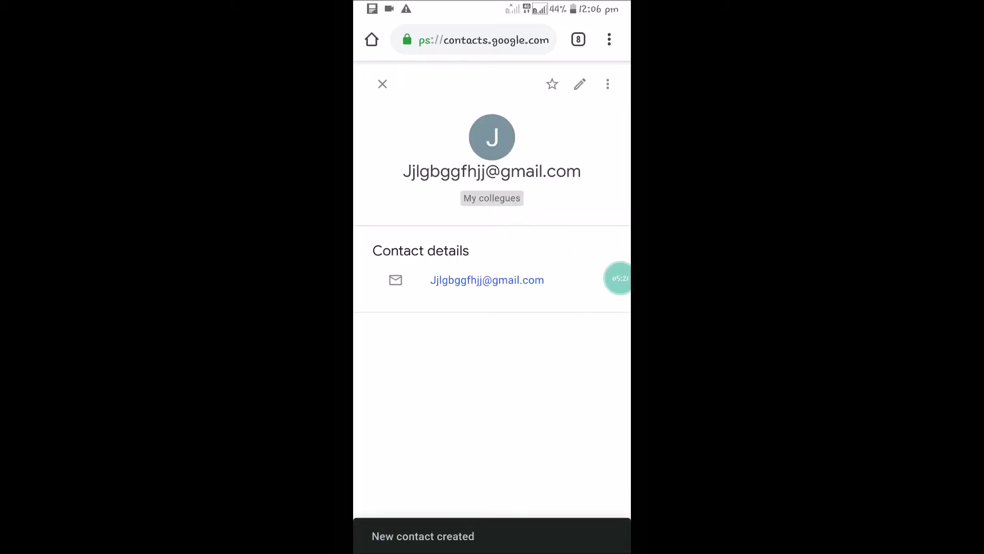
# Step: Close the saved contact, returning to the six-contact My collegues list
pyautogui.click(382, 84)
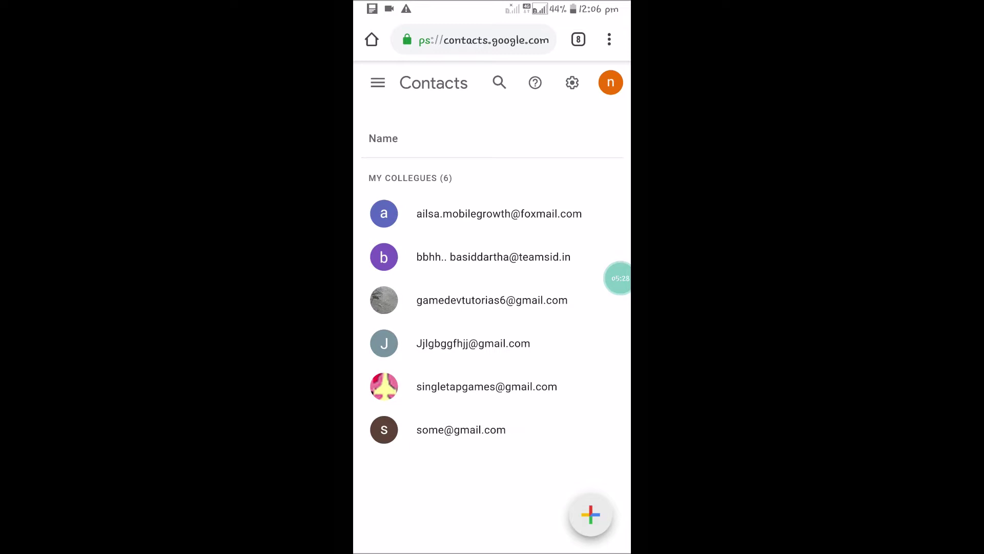
pyautogui.click(377, 82)
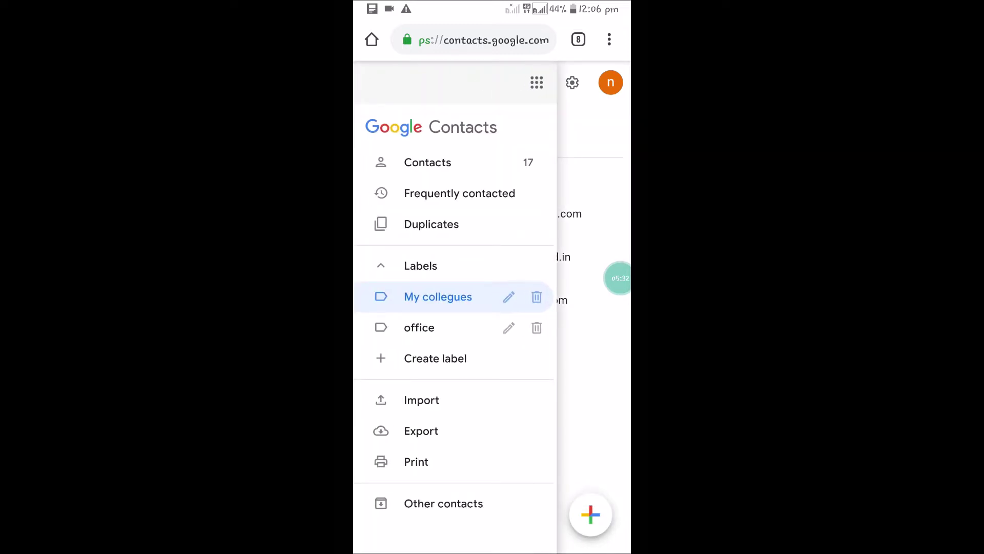
# Step: Create a new contact label named 'Newgr'
pyautogui.click(435, 359)
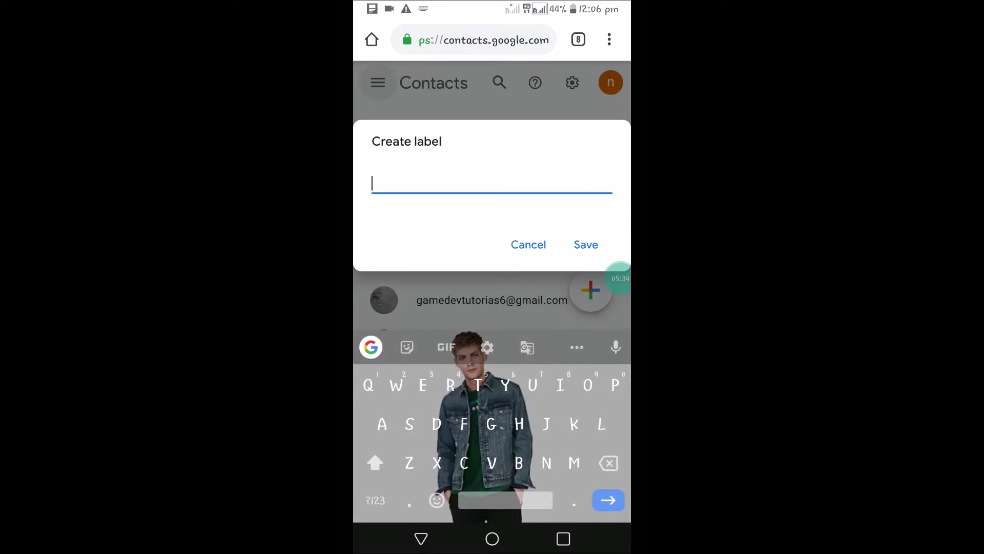
pyautogui.write('Newg')
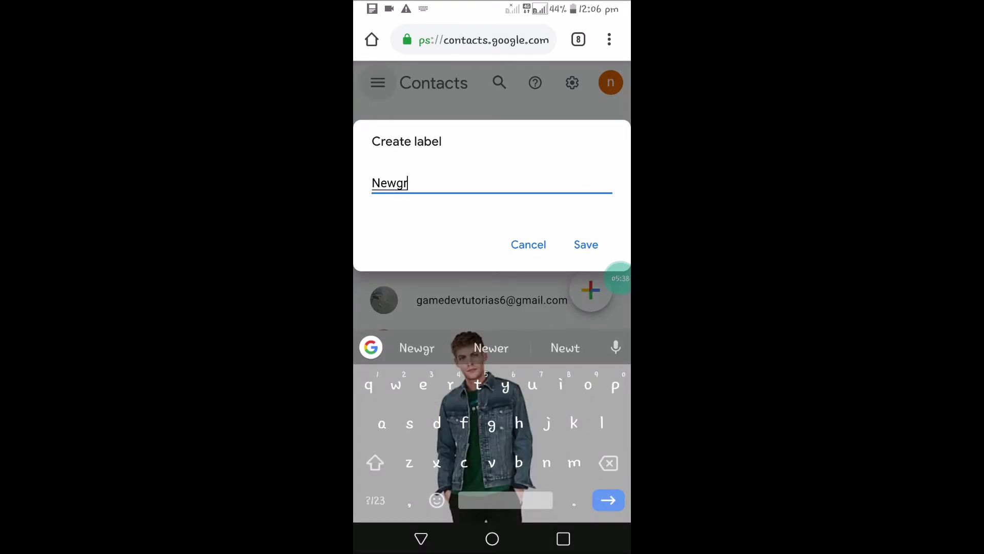
pyautogui.write('r')
pyautogui.press('Return')
pyautogui.click(378, 82)
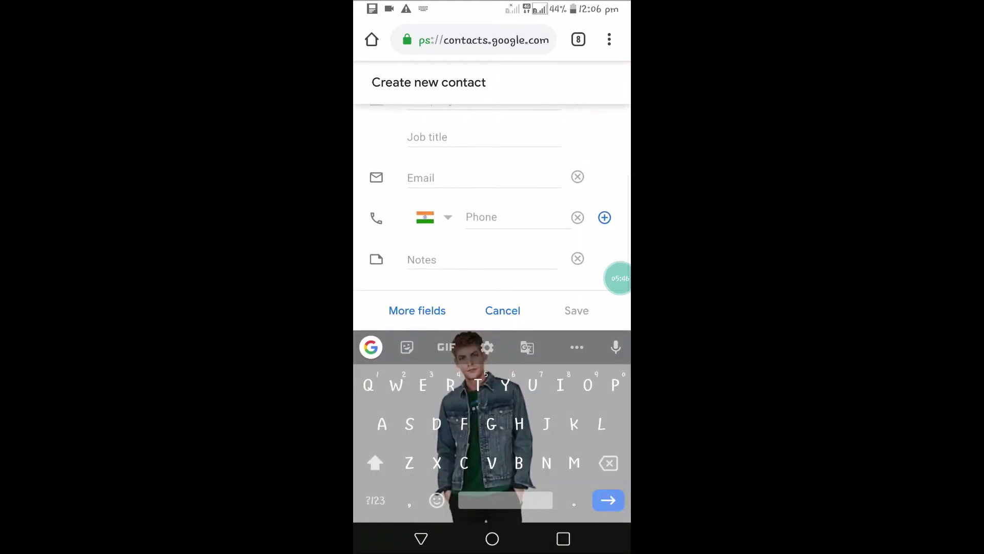
# Step: Save a new email-only Gmail contact tagged with the Newgr label
pyautogui.click(484, 177)
pyautogui.click(376, 500)
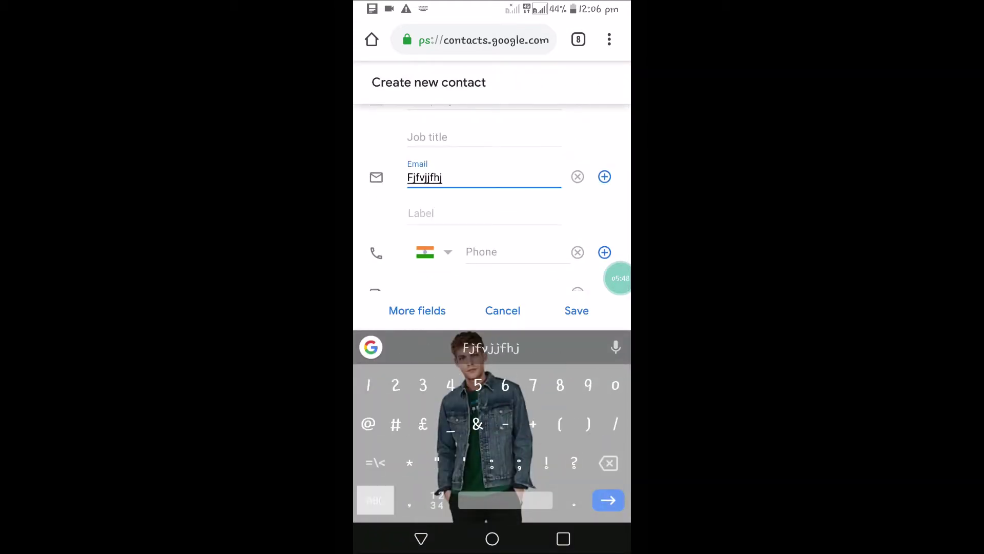
pyautogui.write('@gm')
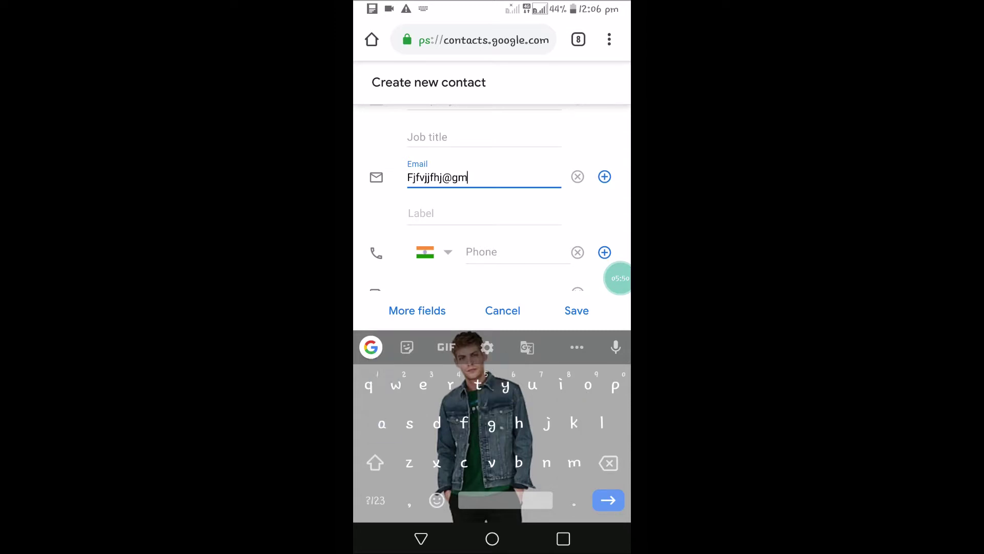
pyautogui.write('ail.co')
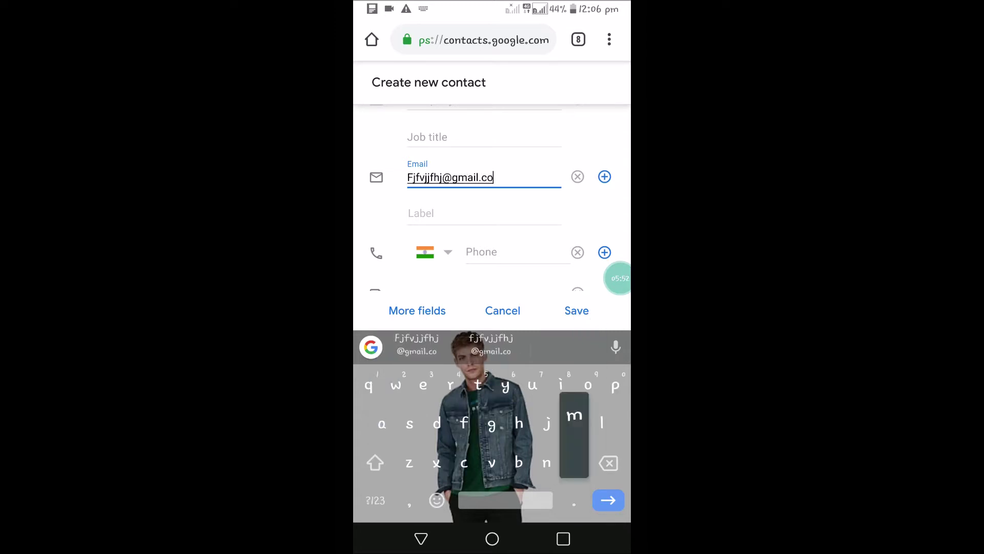
pyautogui.write('m')
pyautogui.click(576, 310)
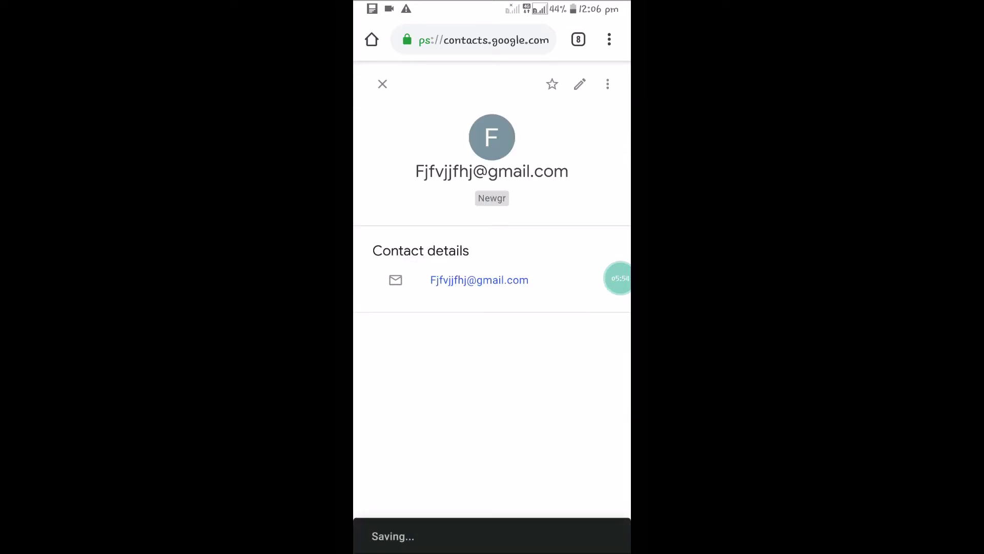
pyautogui.click(562, 535)
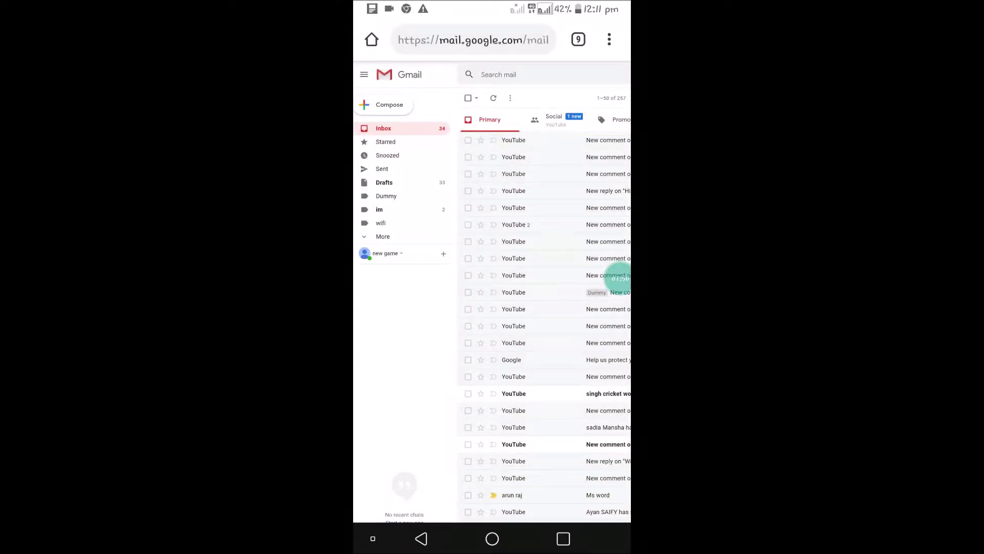
# Step: Address a new Gmail message to the My collegues group, now including the new contact
pyautogui.click(387, 106)
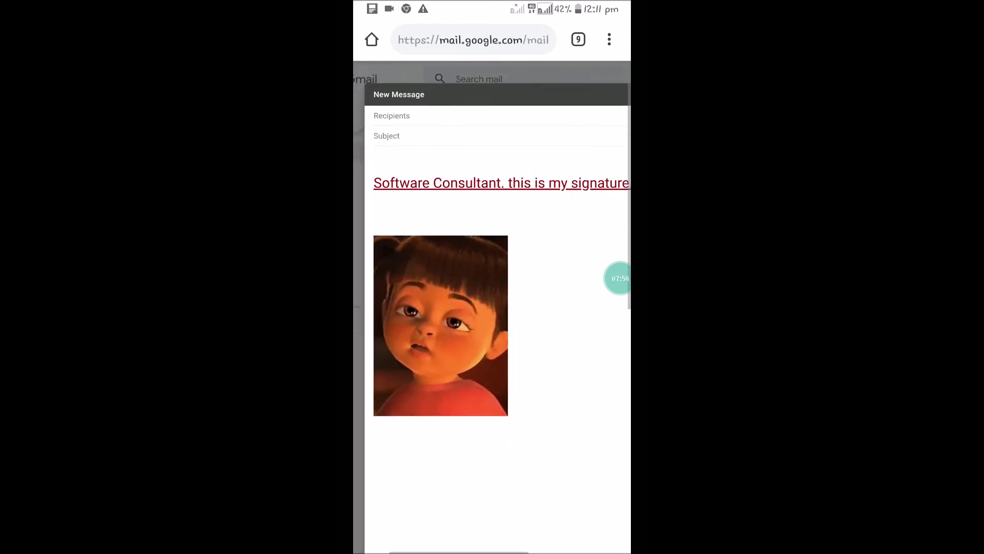
pyautogui.click(394, 104)
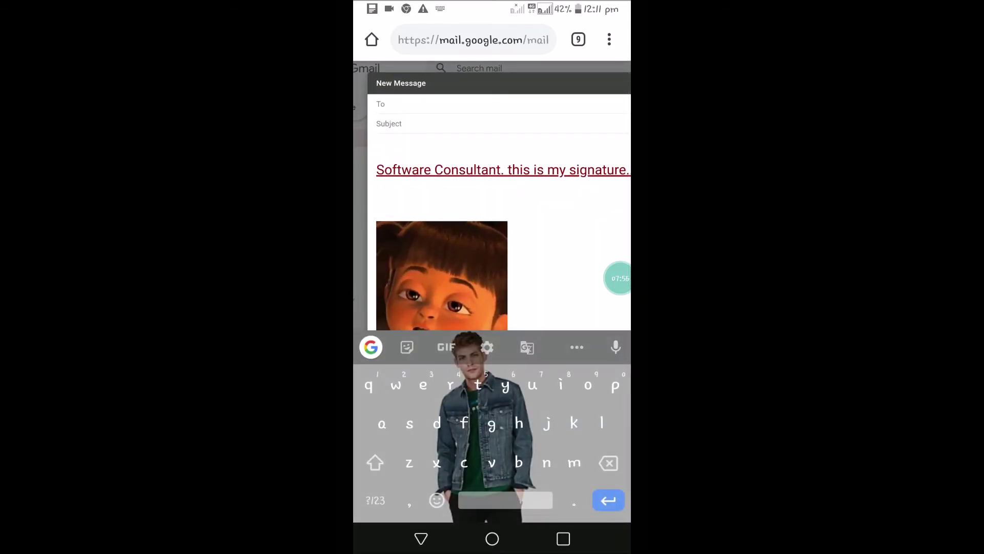
pyautogui.write('my')
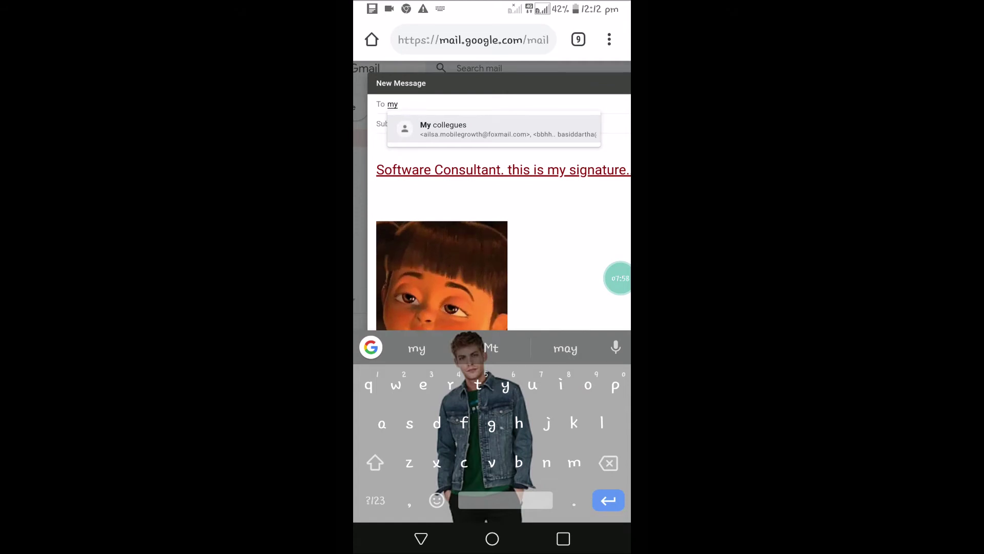
pyautogui.press('Return')
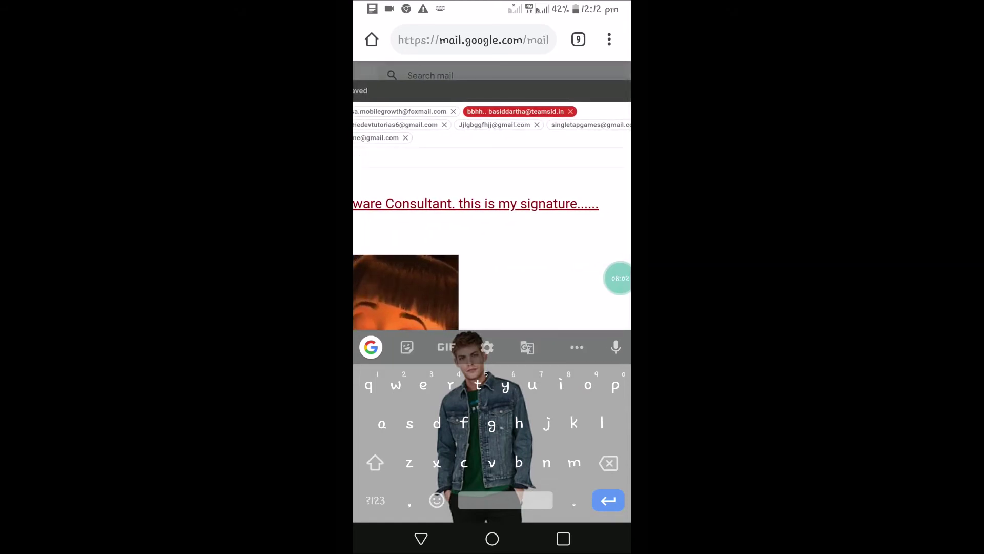
pyautogui.click(618, 277)
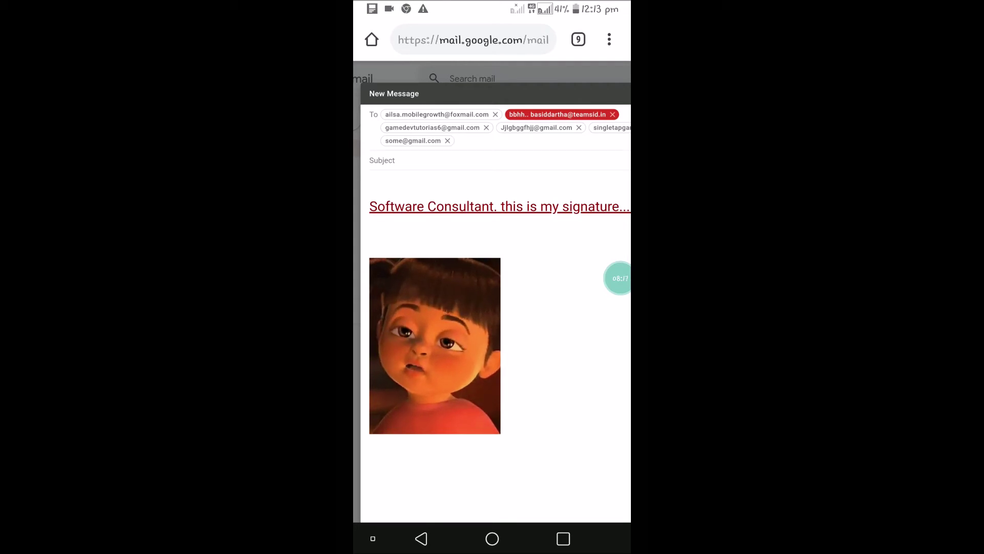
pyautogui.click(492, 538)
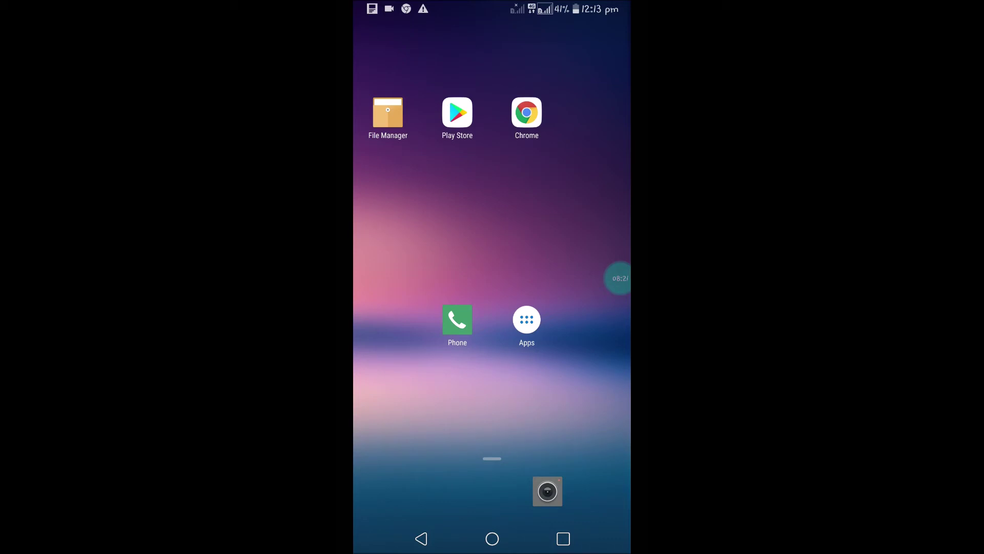
# Step: Launch the Gmail app from the app drawer and start a blank new message
pyautogui.click(526, 319)
pyautogui.scroll(5, 492, 292)
pyautogui.click(575, 82)
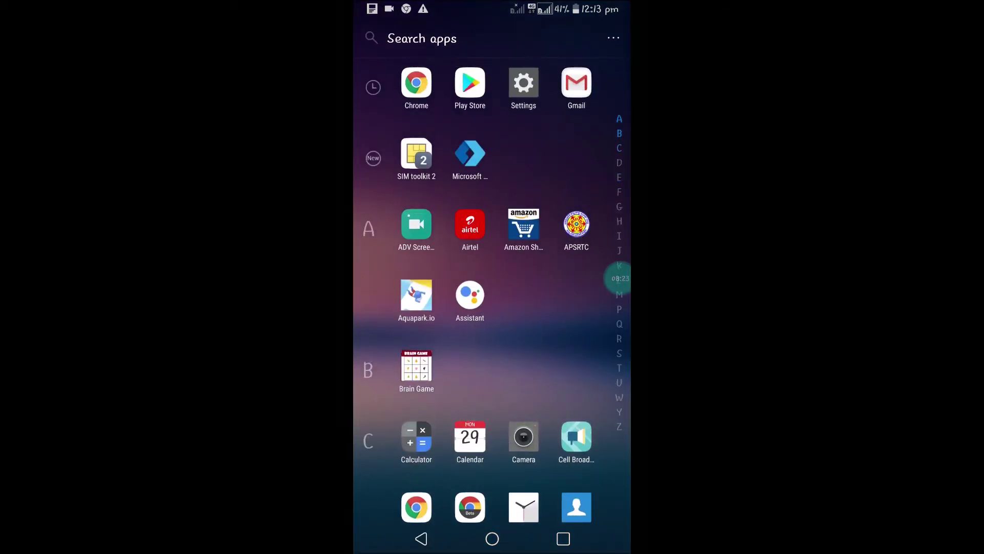
pyautogui.moveTo(492, 4); pyautogui.dragTo(492, 308)
pyautogui.moveTo(492, 462); pyautogui.dragTo(492, 116)
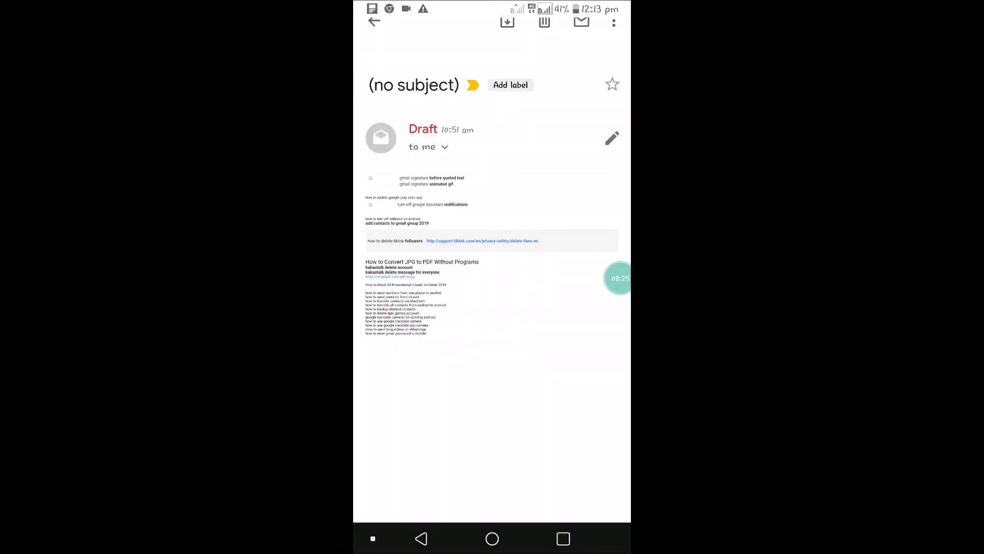
pyautogui.click(374, 21)
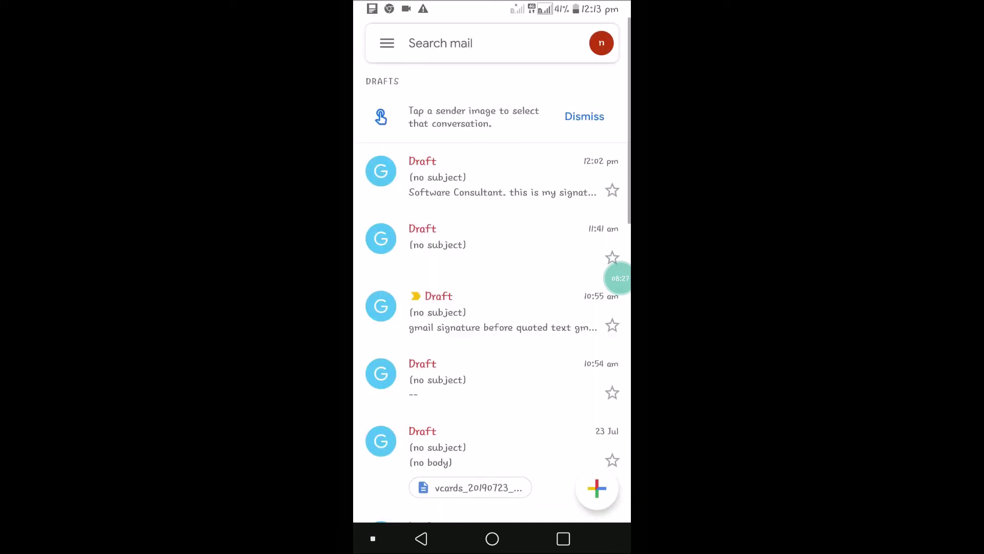
pyautogui.click(597, 487)
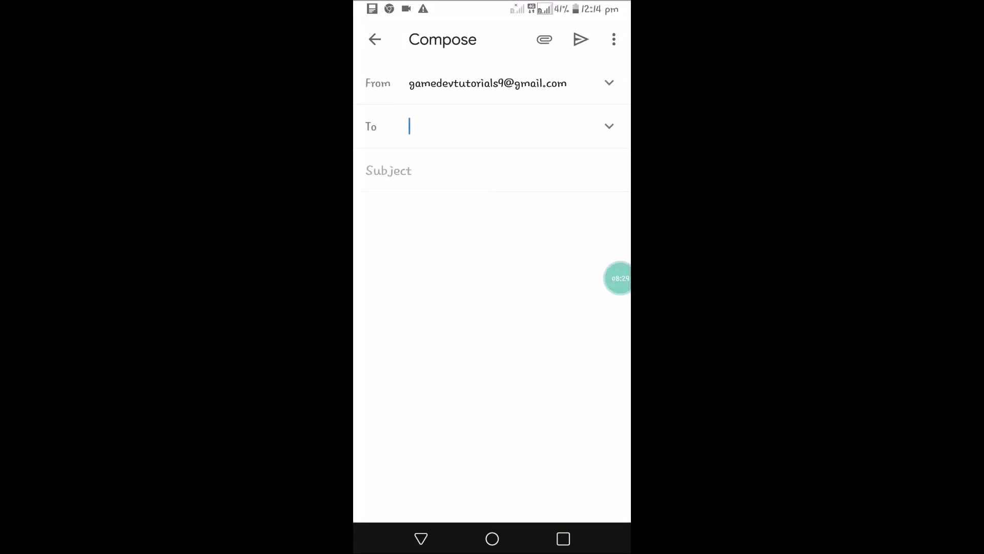
pyautogui.write('my')
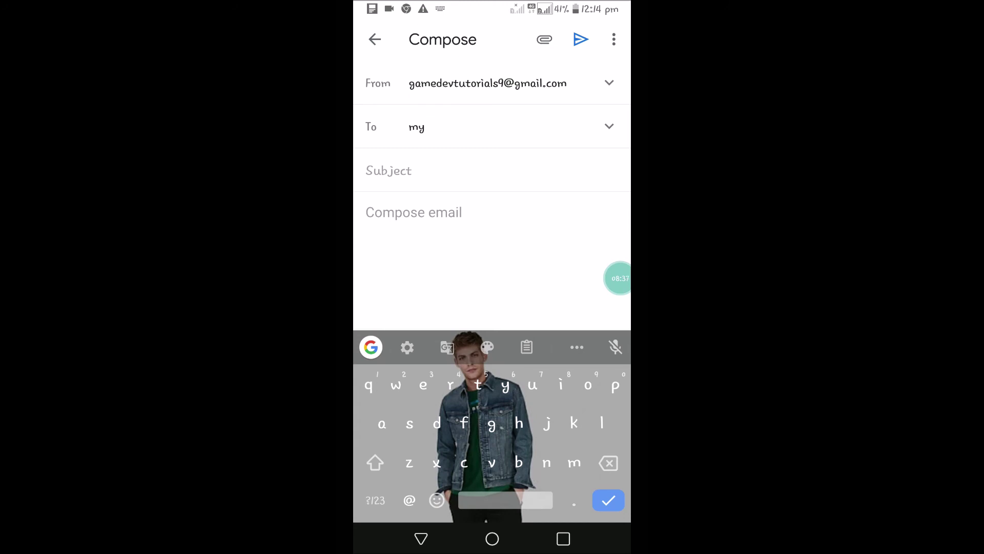
# Step: Leave the new message addressed to 'my' so Gmail keeps it as a draft
pyautogui.click(492, 538)
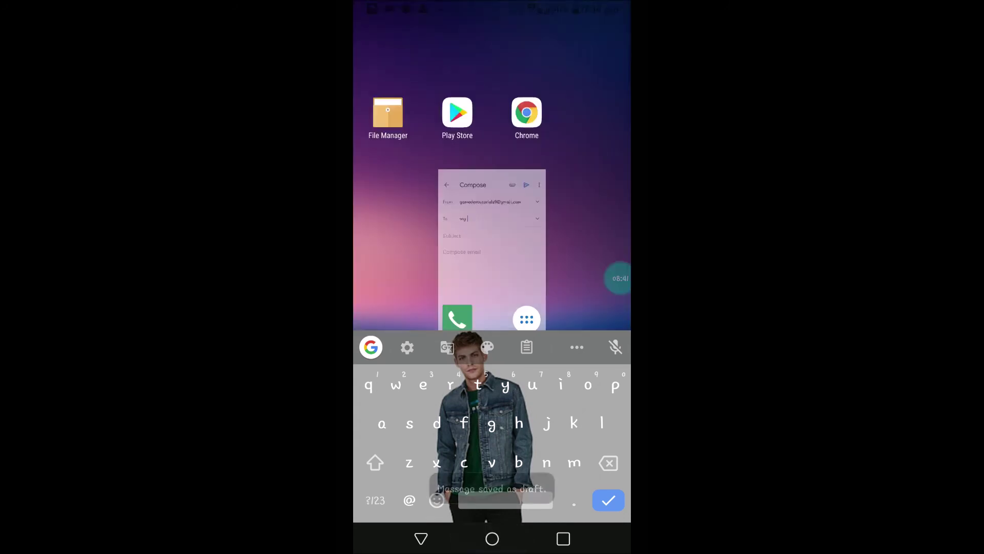